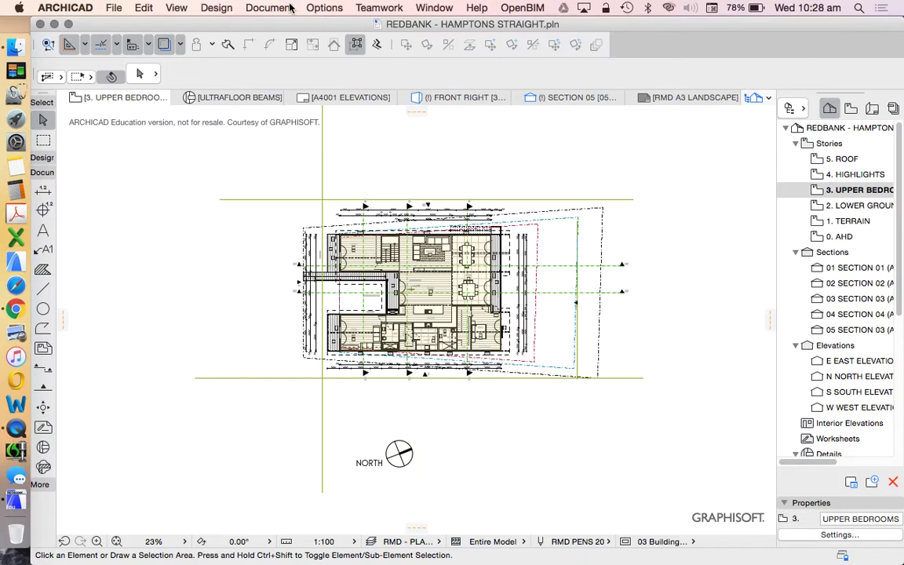
# - Open the Project Location settings and view the site's full address form, leaving it without entering an address
pyautogui.click(318, 8)
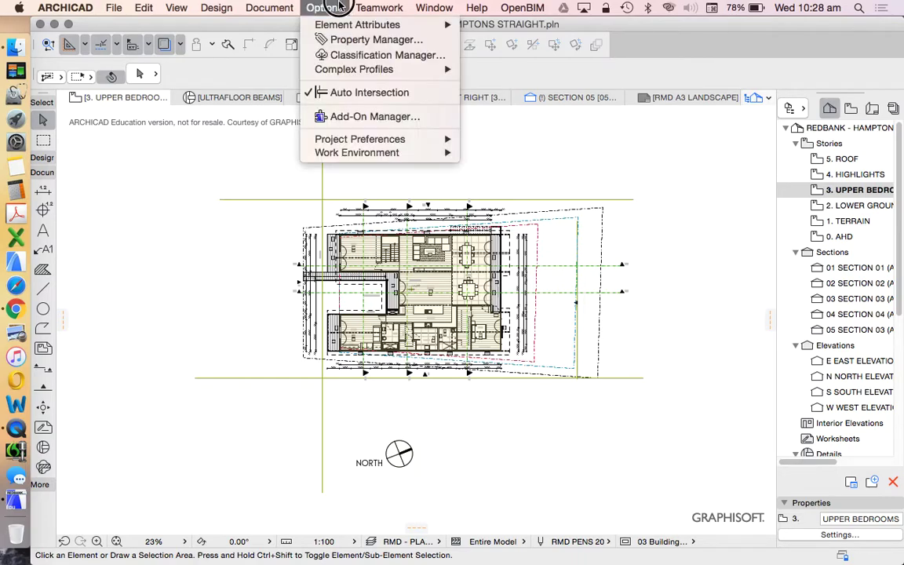
pyautogui.moveTo(410, 140)
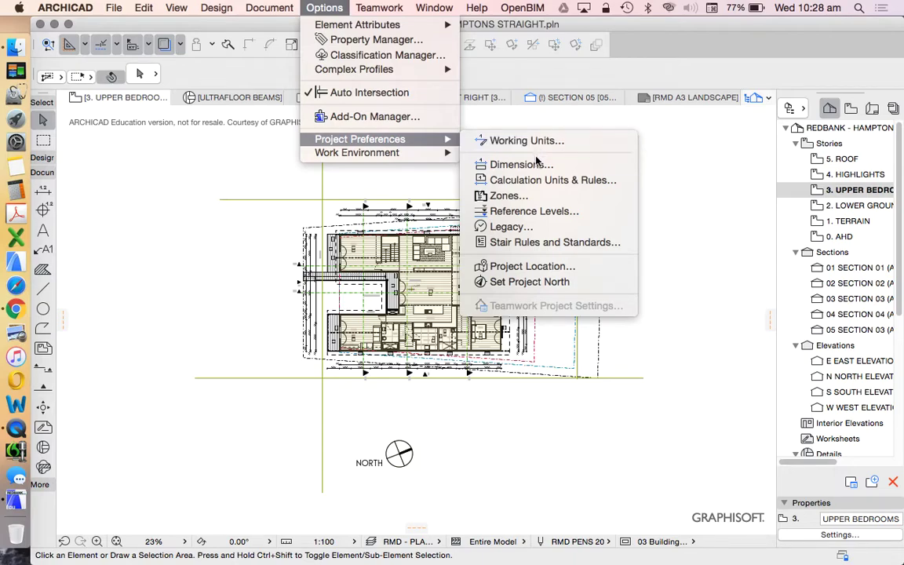
pyautogui.click(558, 270)
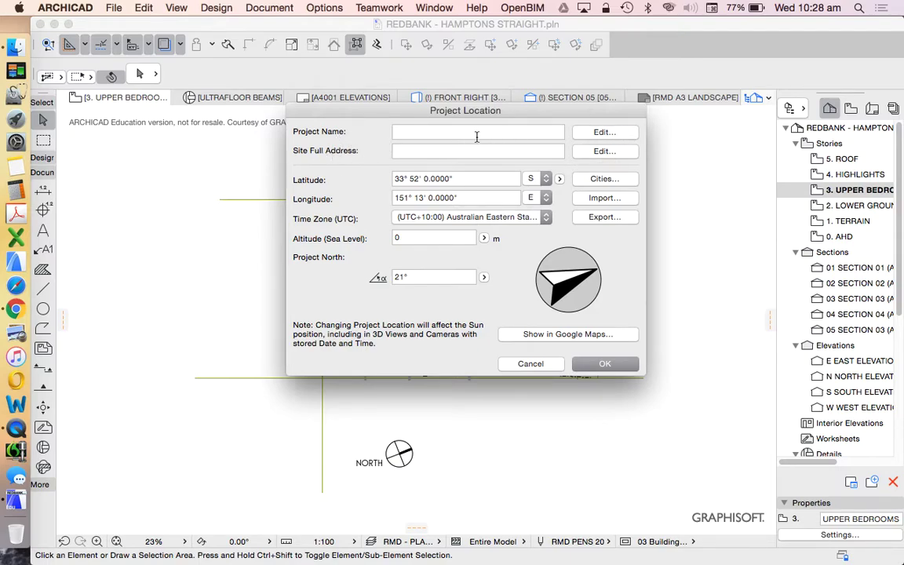
pyautogui.moveTo(444, 108); pyautogui.dragTo(443, 119)
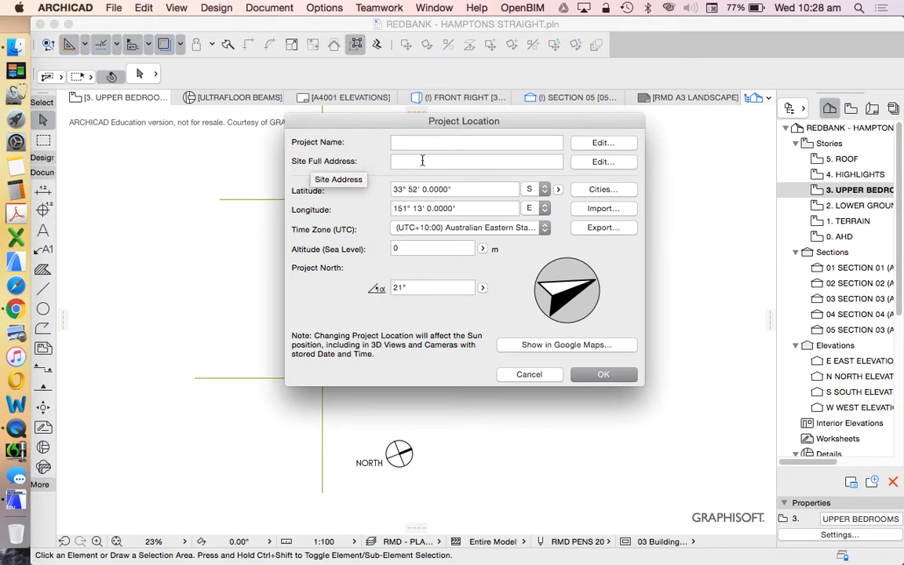
pyautogui.click(608, 164)
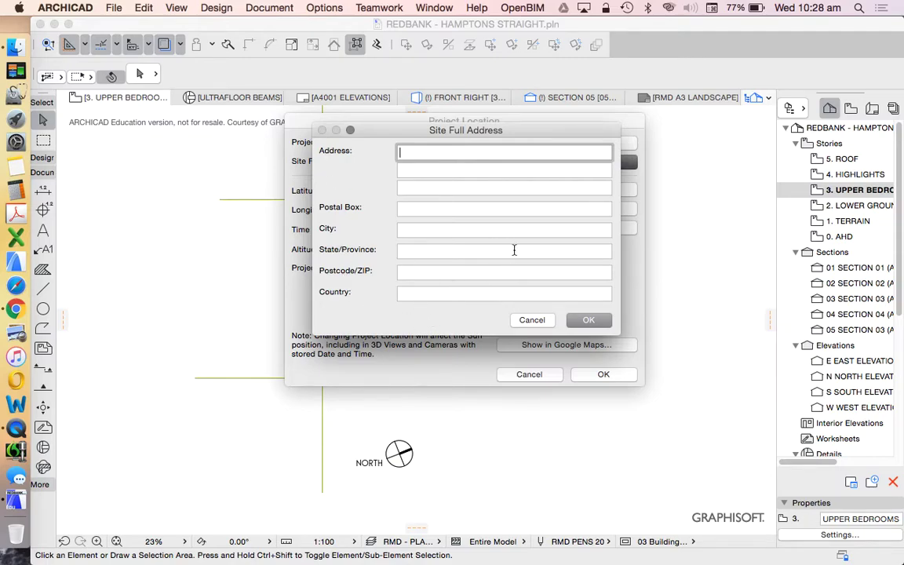
pyautogui.click(532, 320)
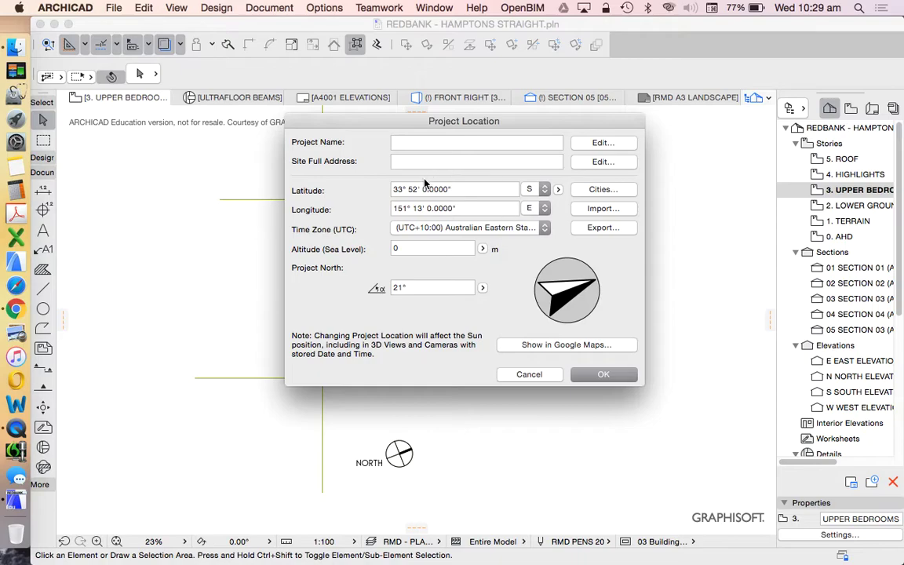
# - Set the project location to Tokyo from the list of predefined cities
pyautogui.click(601, 190)
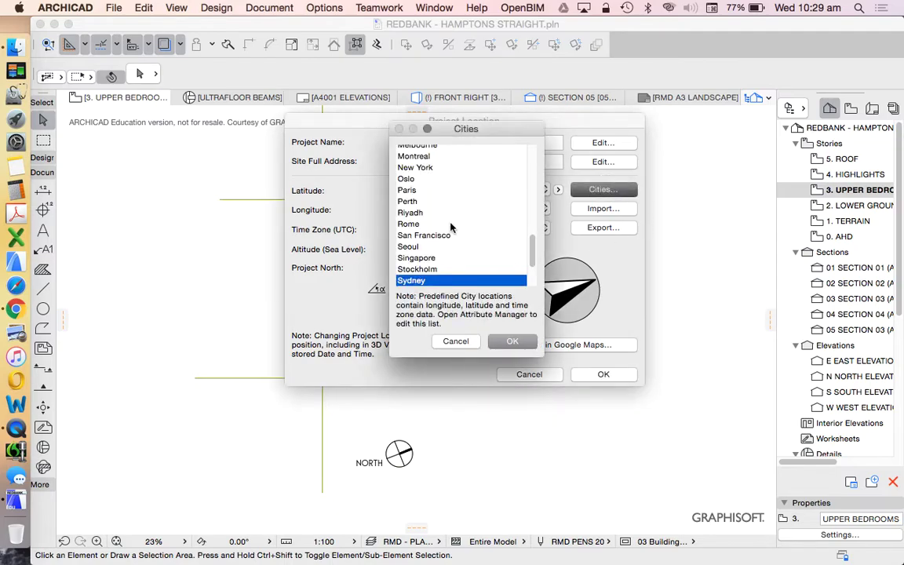
pyautogui.scroll(-2, 468, 228)
pyautogui.scroll(6, 460, 230)
pyautogui.scroll(-5, 460, 230)
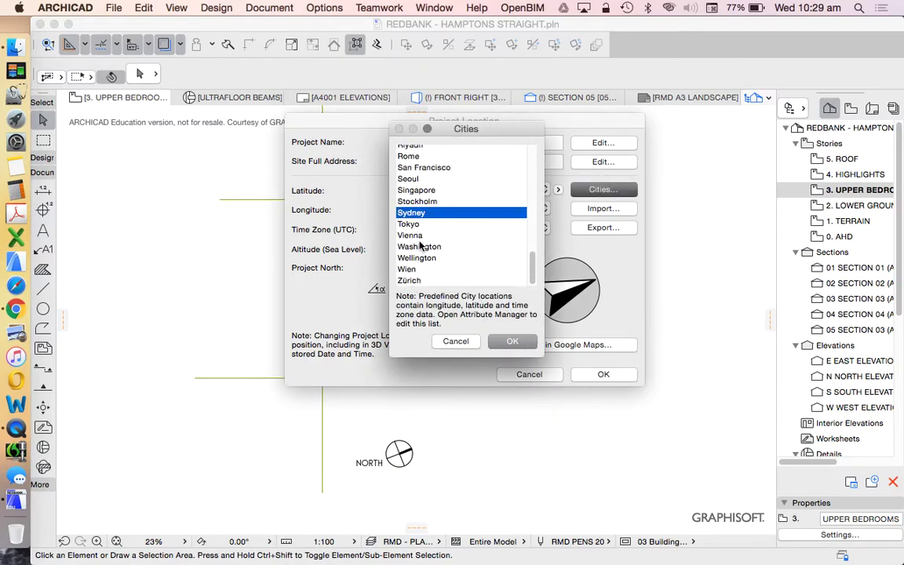
pyautogui.click(427, 236)
pyautogui.click(428, 225)
pyautogui.click(512, 340)
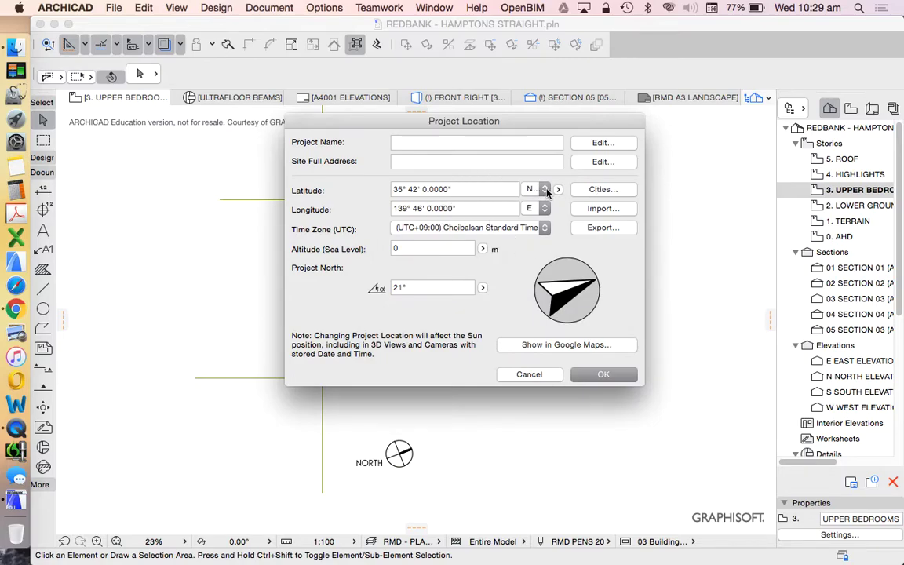
# - Set the project location to Sydney from the predefined cities and show it in Google Maps
pyautogui.click(602, 190)
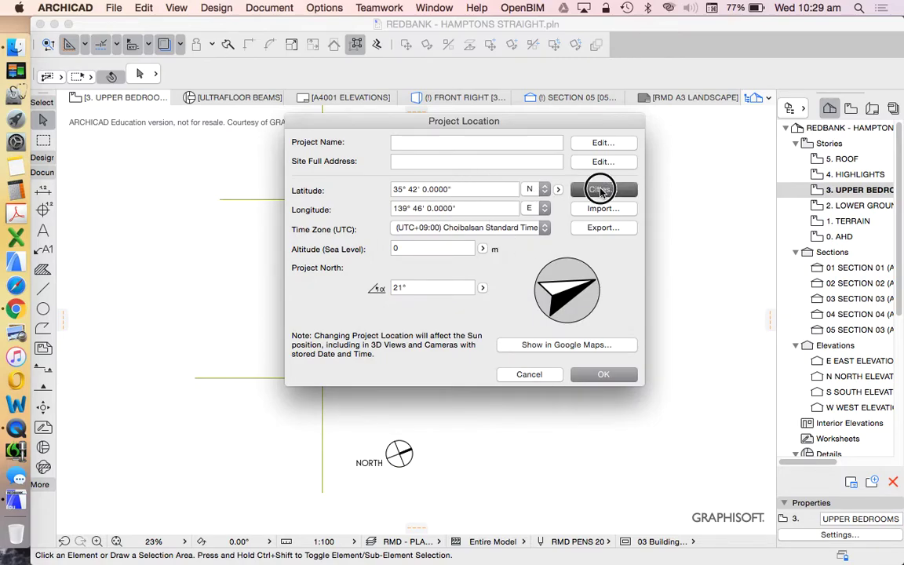
pyautogui.click(420, 259)
pyautogui.click(424, 270)
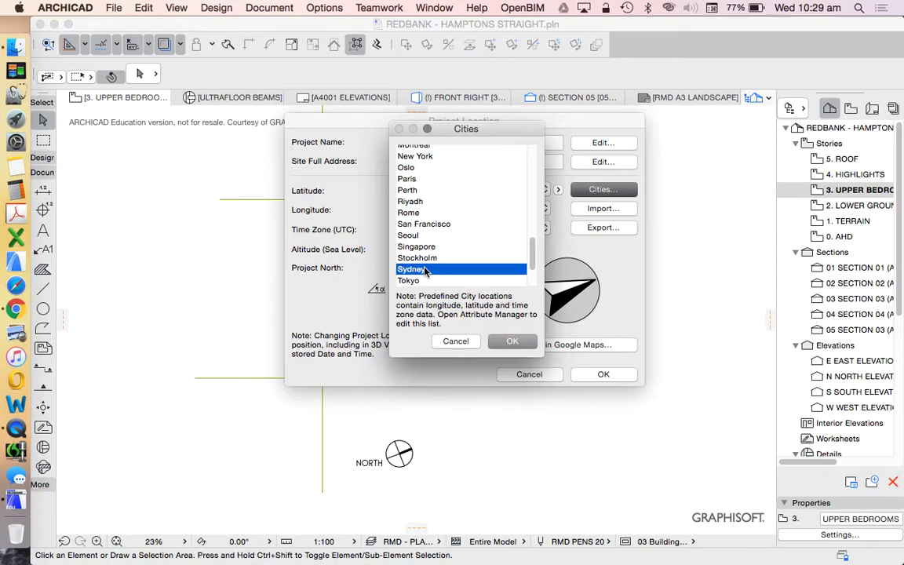
pyautogui.click(512, 340)
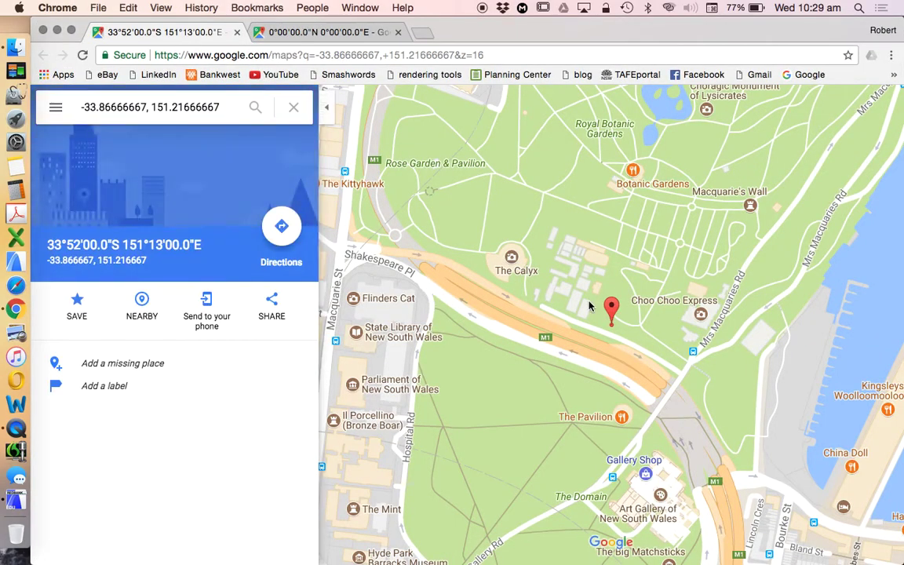
# - Examine the map from the Sydney marker northwest to North Richmond to locate the site on Mantle Avenue near Grose Vale Rd
pyautogui.scroll(-3, 597, 336)
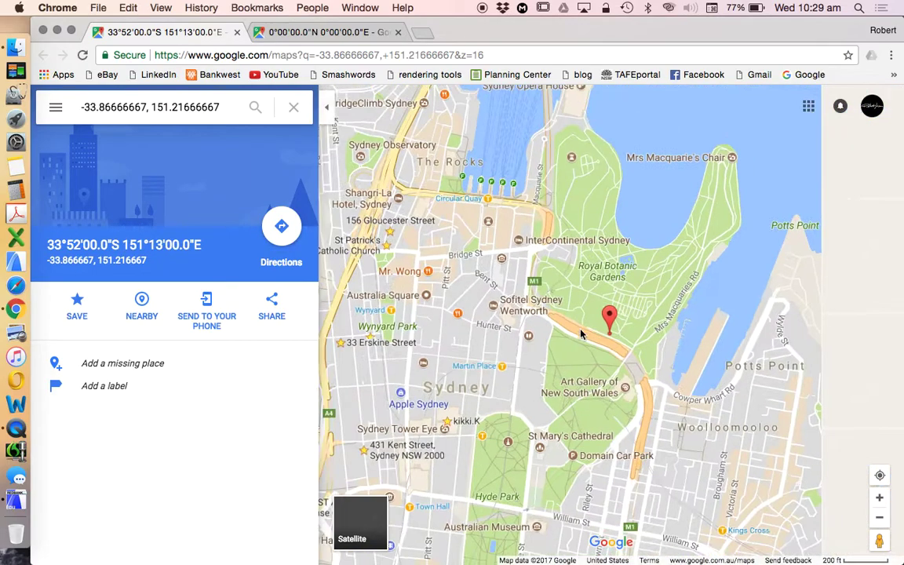
pyautogui.scroll(-5, 581, 335)
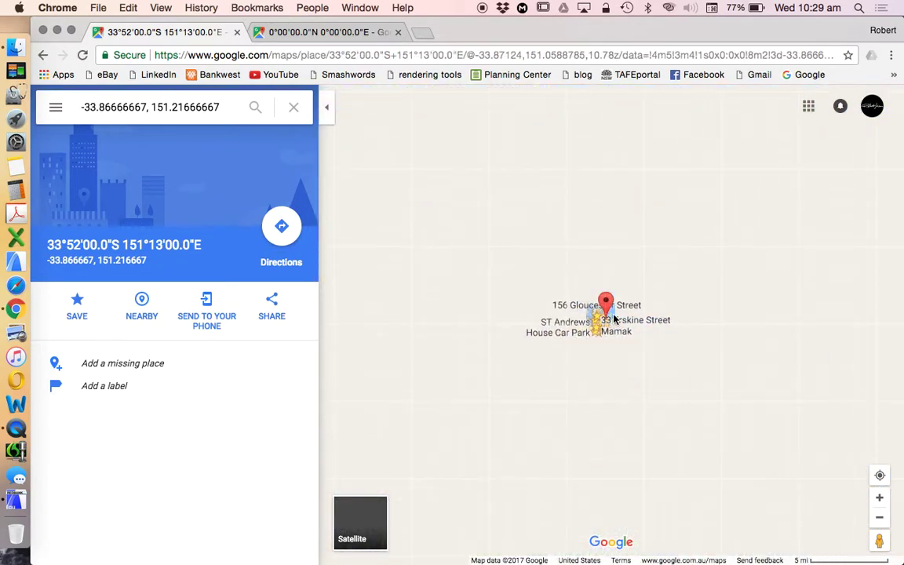
pyautogui.scroll(-1, 618, 328)
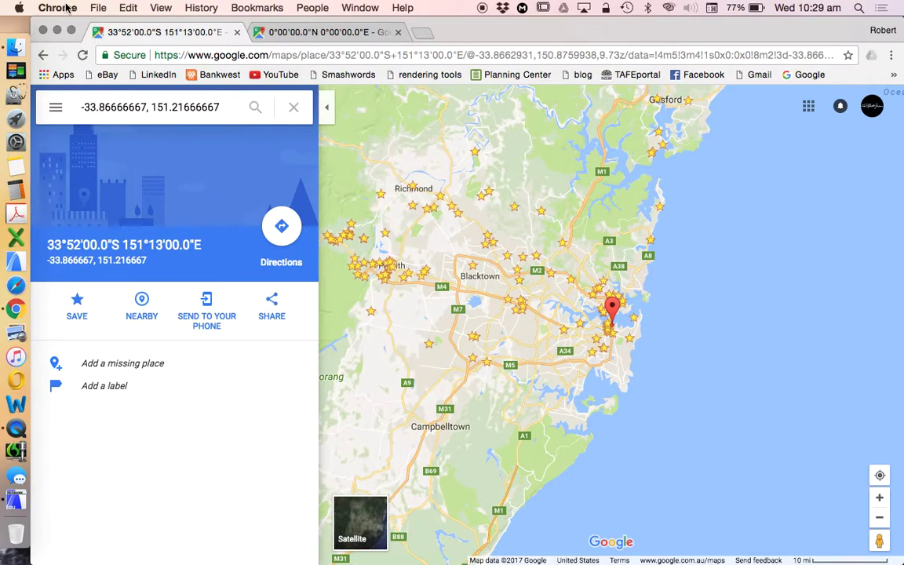
pyautogui.scroll(3, 601, 329)
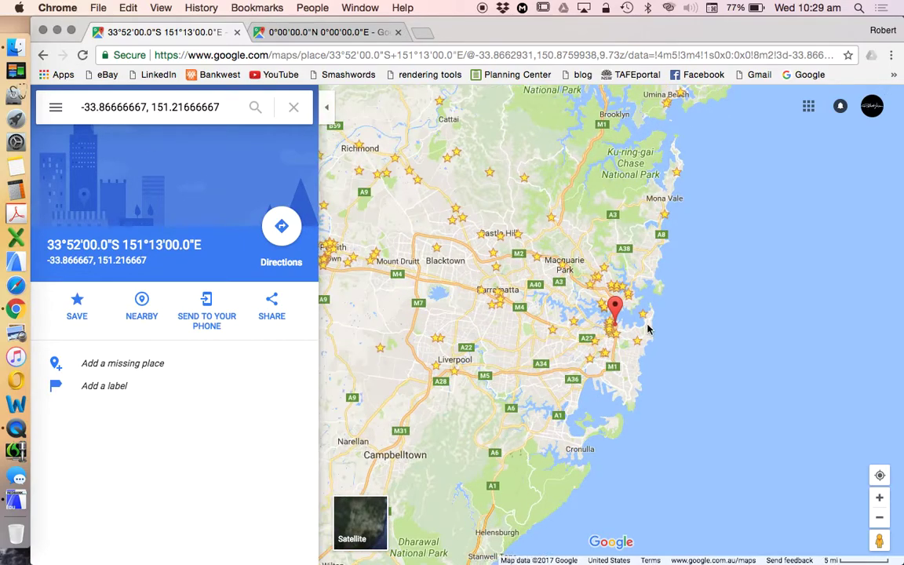
pyautogui.moveTo(342, 253); pyautogui.dragTo(469, 278)
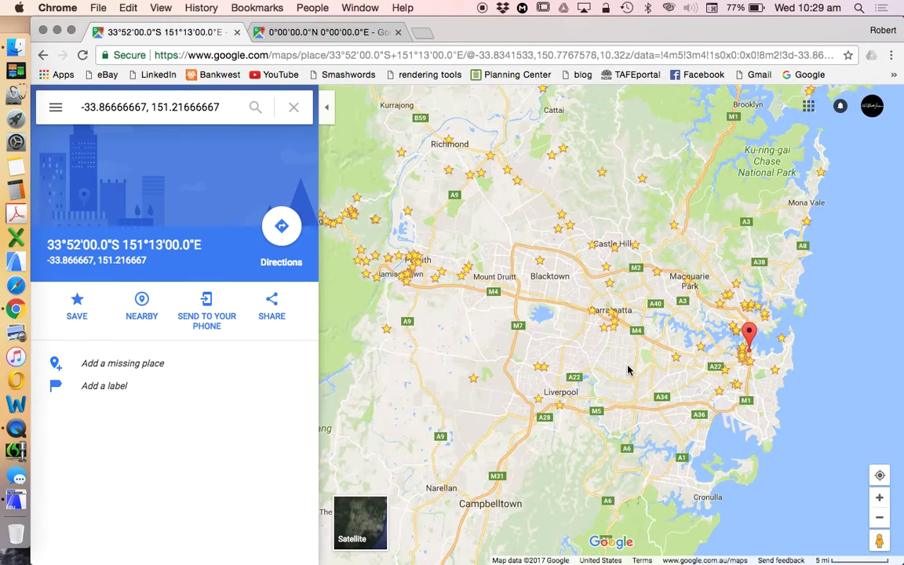
pyautogui.scroll(-2, 631, 372)
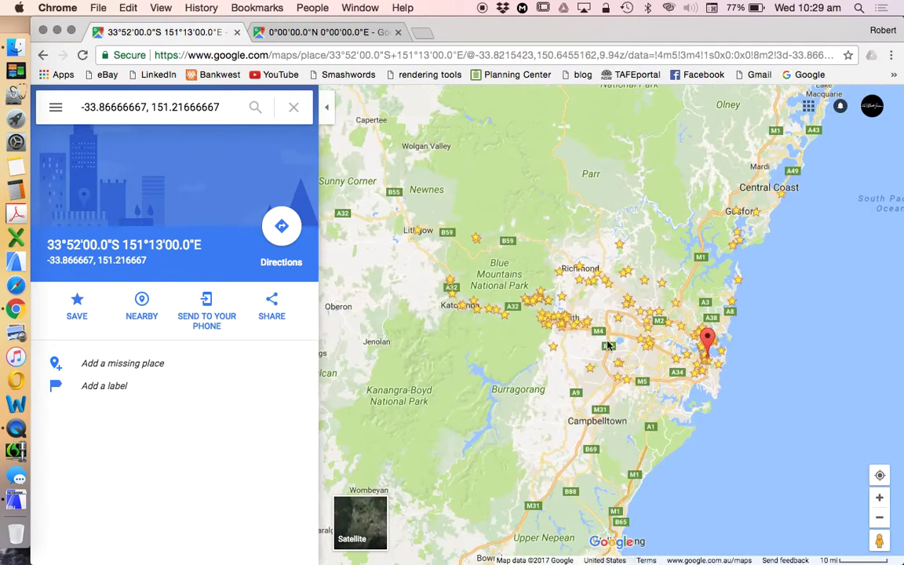
pyautogui.scroll(4, 585, 343)
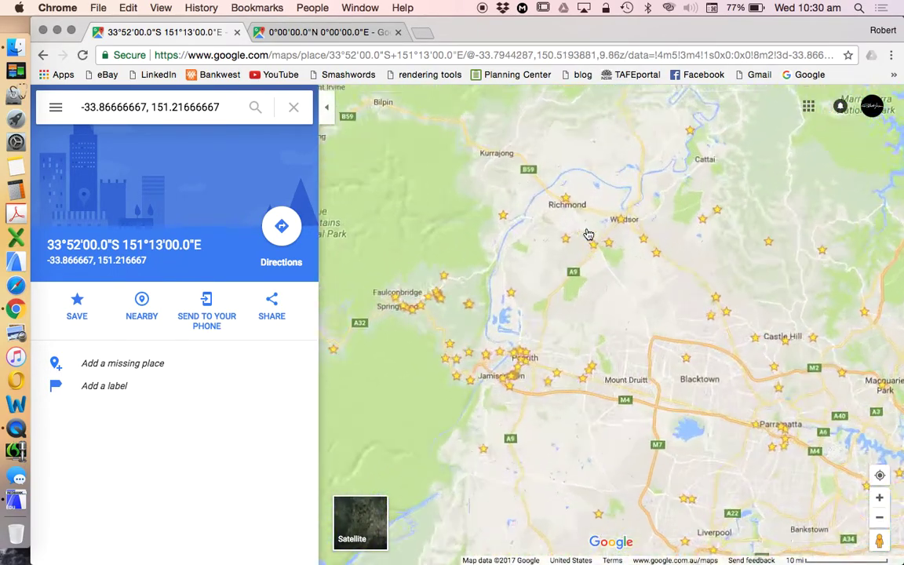
pyautogui.scroll(4, 540, 166)
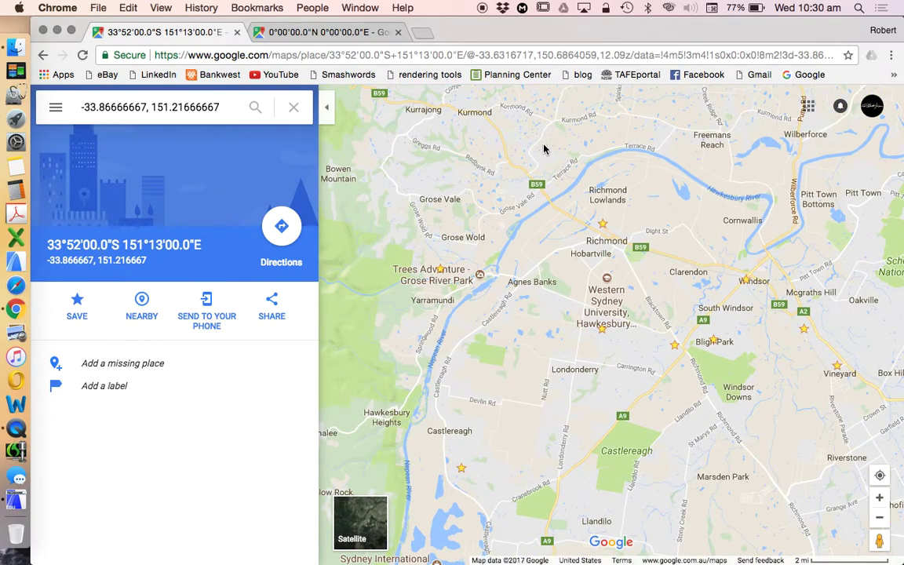
pyautogui.scroll(2, 508, 196)
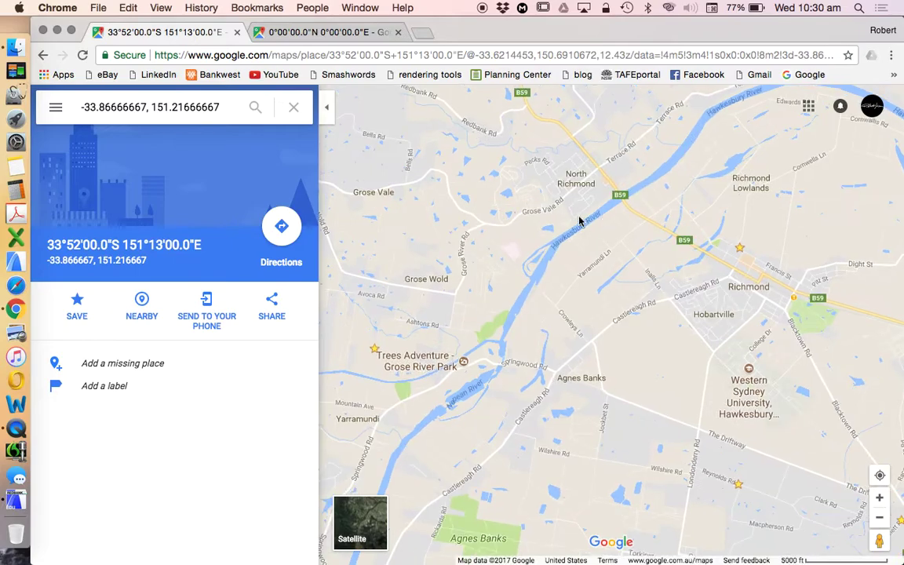
pyautogui.scroll(5, 579, 221)
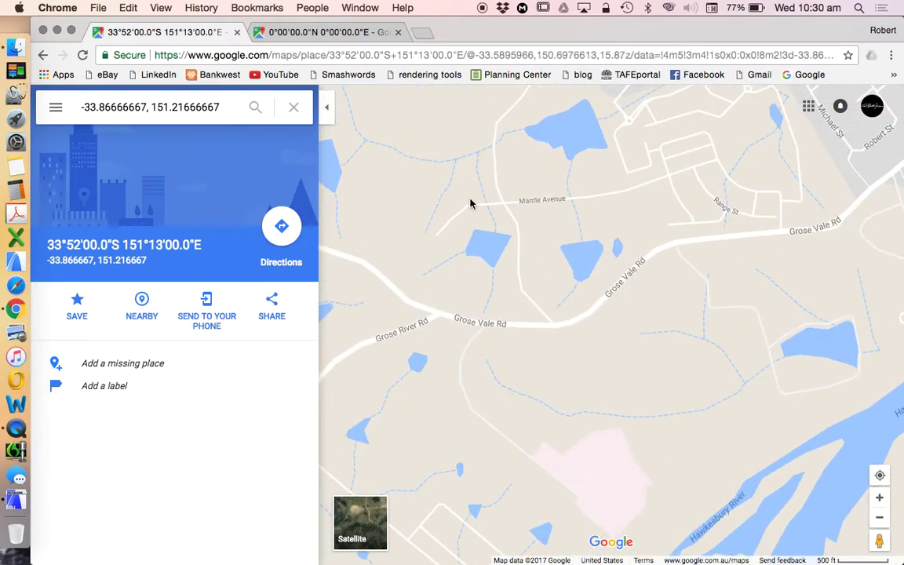
pyautogui.scroll(3, 470, 203)
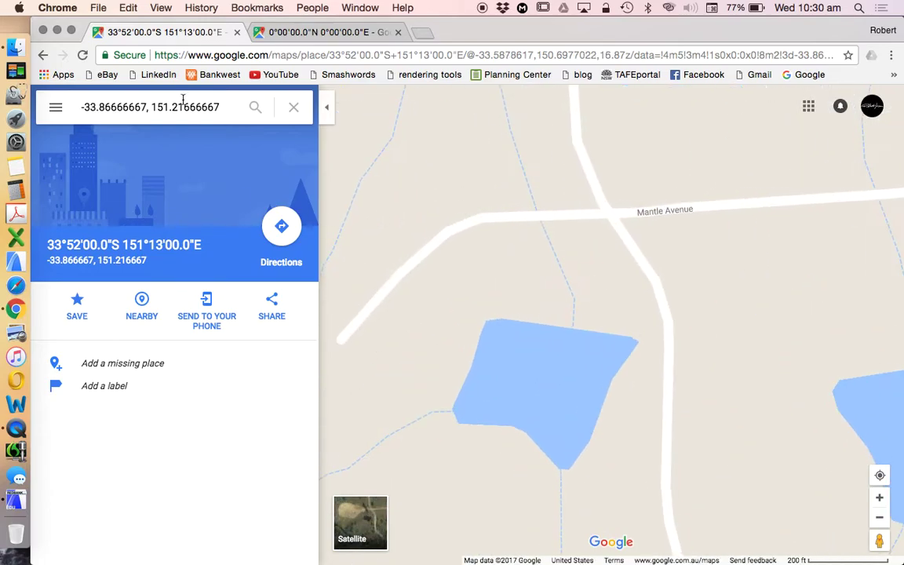
# - Clear the existing map search and look up the coordinates of the site at the western part of Mantle Avenue, North Richmond
pyautogui.click(294, 108)
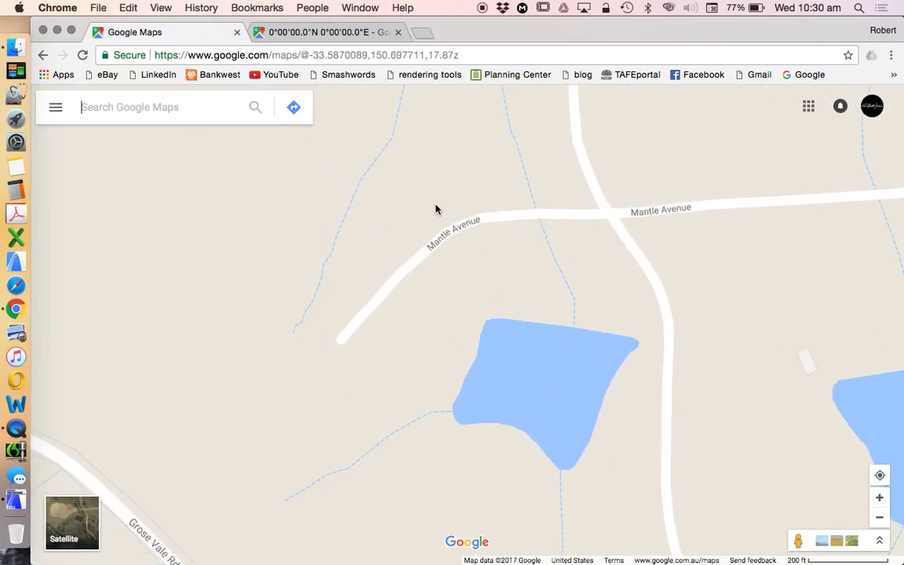
pyautogui.scroll(1, 437, 207)
pyautogui.scroll(-5, 502, 258)
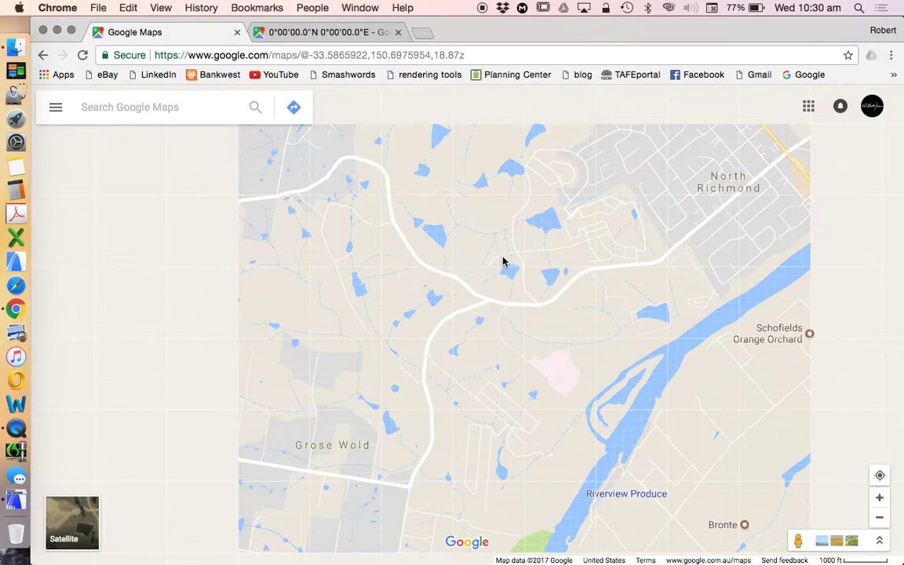
pyautogui.scroll(1, 503, 261)
pyautogui.click(505, 259)
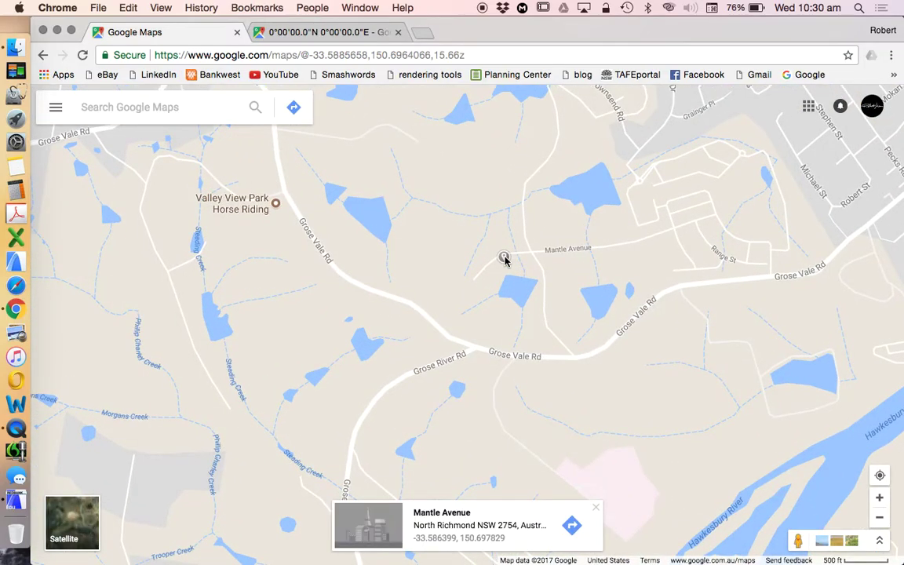
pyautogui.click(459, 538)
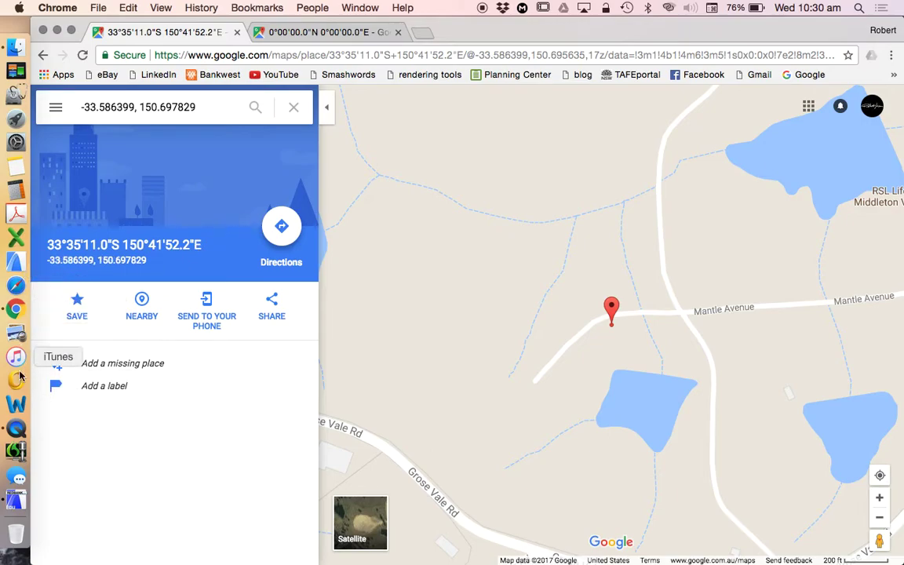
# - Switch to ARCHICAD, place its window beside the map coordinates, and set the project's latitude to 33° 35'
pyautogui.click(16, 502)
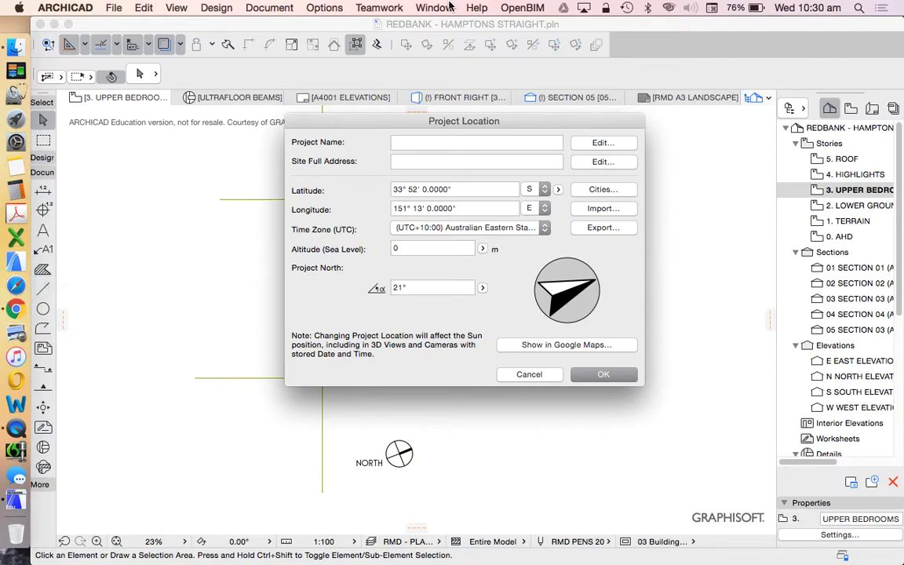
pyautogui.moveTo(238, 26); pyautogui.dragTo(537, 27)
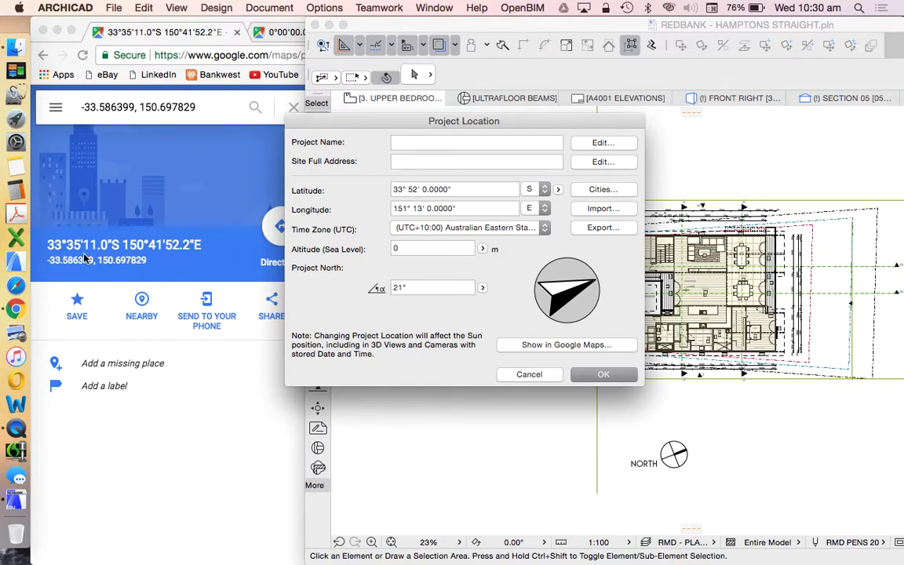
pyautogui.click(416, 189)
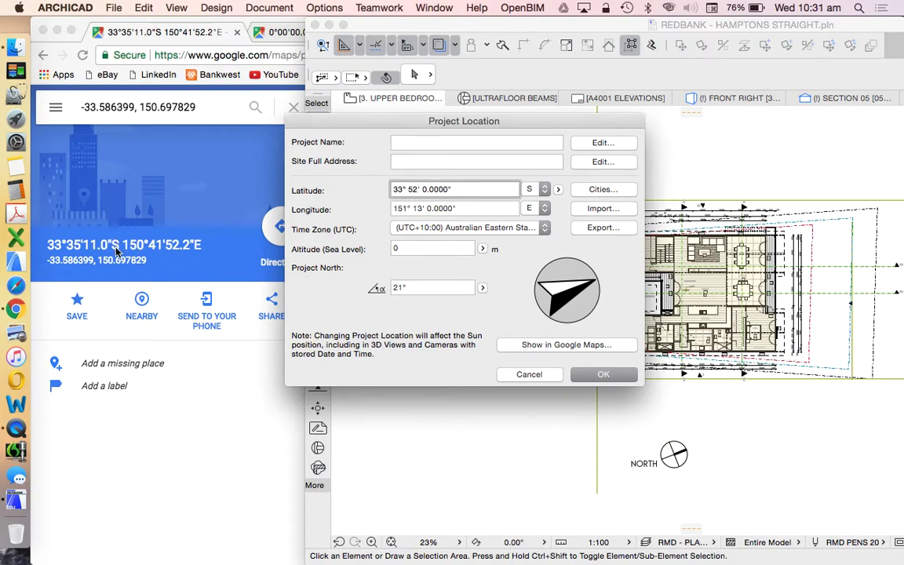
pyautogui.write("'")
pyautogui.moveTo(417, 190); pyautogui.dragTo(409, 191)
pyautogui.write('35')
pyautogui.press('Tab')
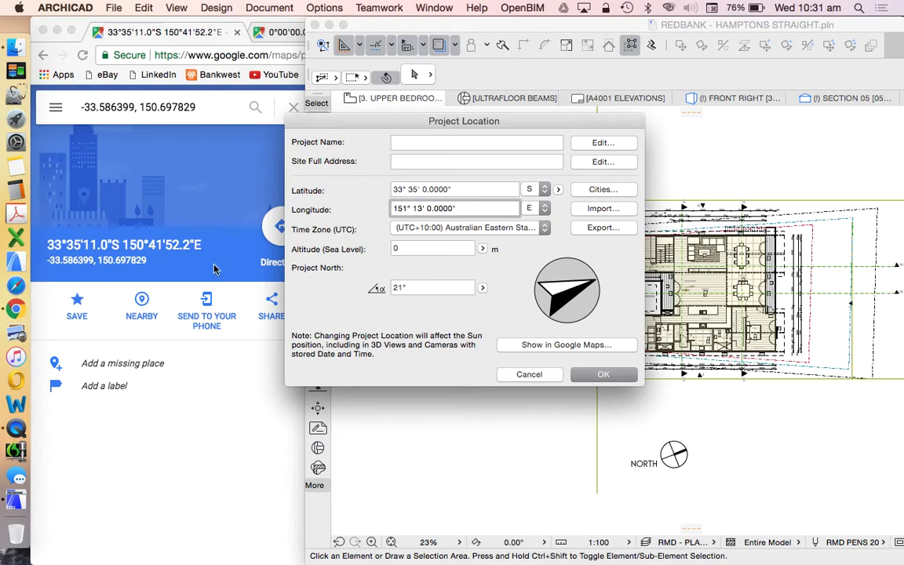
# - Set the project's longitude to 150° 41' 52"
pyautogui.doubleClick(402, 208)
pyautogui.write('150')
pyautogui.doubleClick(418, 208)
pyautogui.write('41')
pyautogui.click(432, 209)
pyautogui.write('52')
# - Set the project's altitude above sea level to 170 m
pyautogui.click(414, 248)
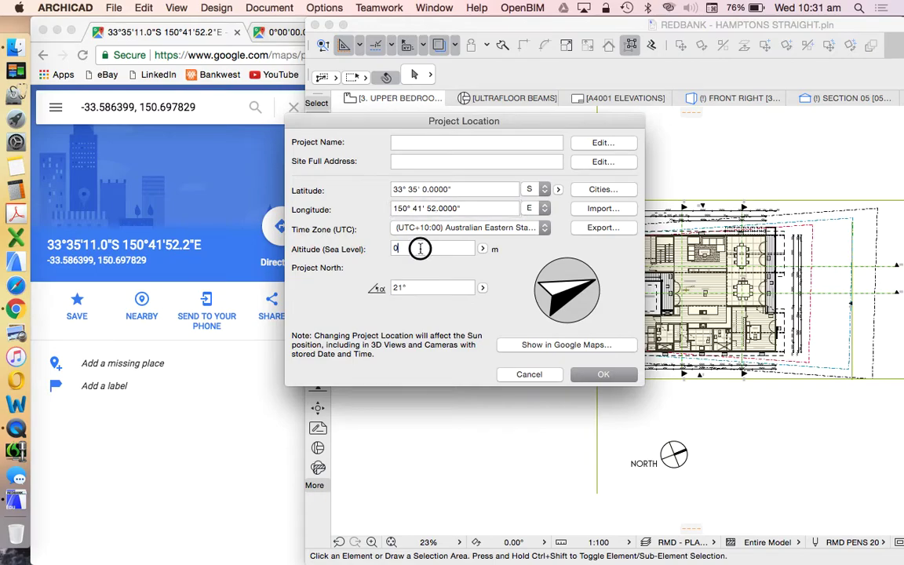
pyautogui.write('17')
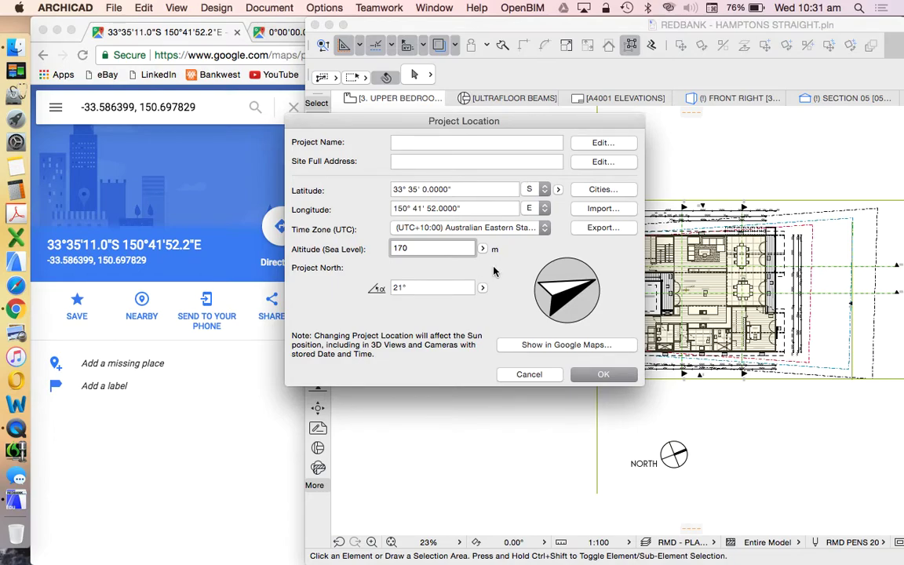
pyautogui.moveTo(491, 120); pyautogui.dragTo(465, 116)
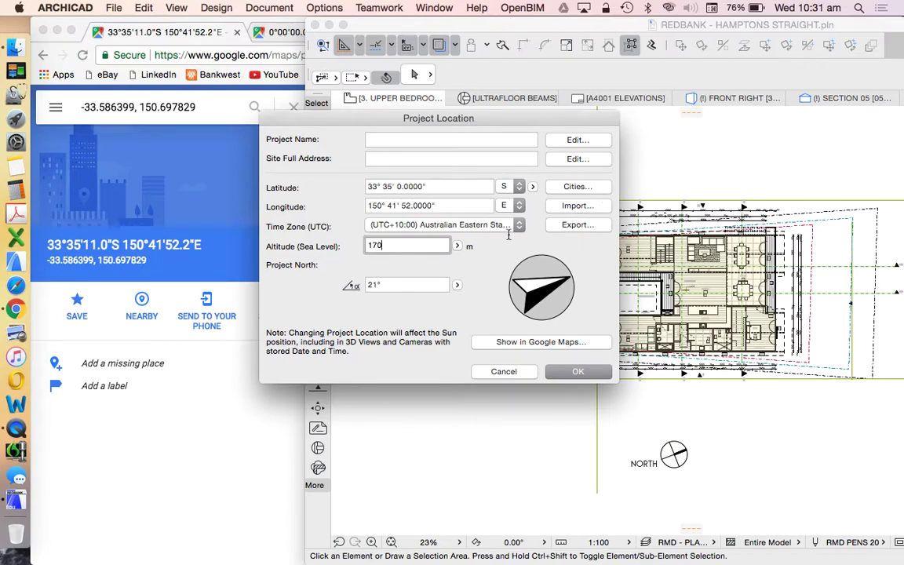
# - Look through the file formats offered for exporting the project location, and cancel the export without saving
pyautogui.click(577, 225)
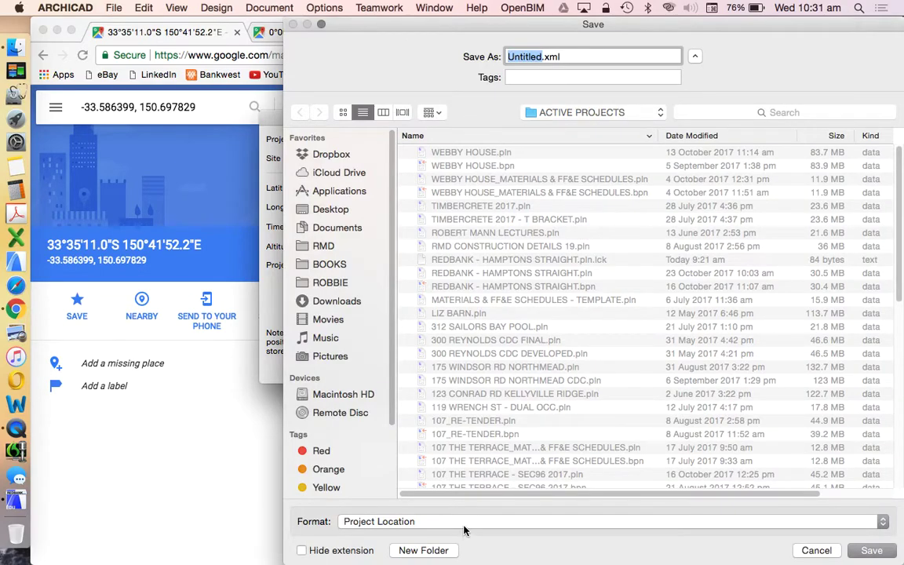
pyautogui.click(462, 524)
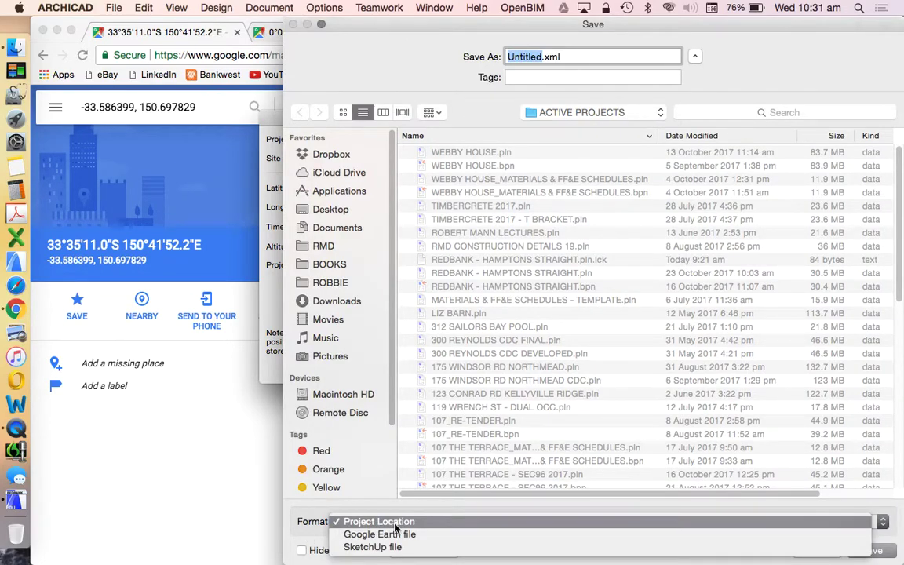
pyautogui.click(327, 544)
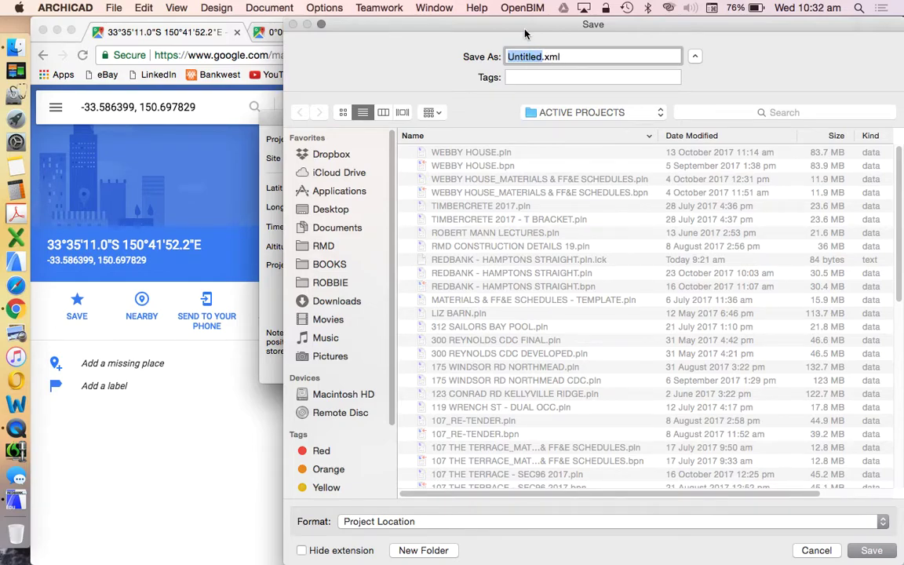
pyautogui.moveTo(525, 31); pyautogui.dragTo(469, 24)
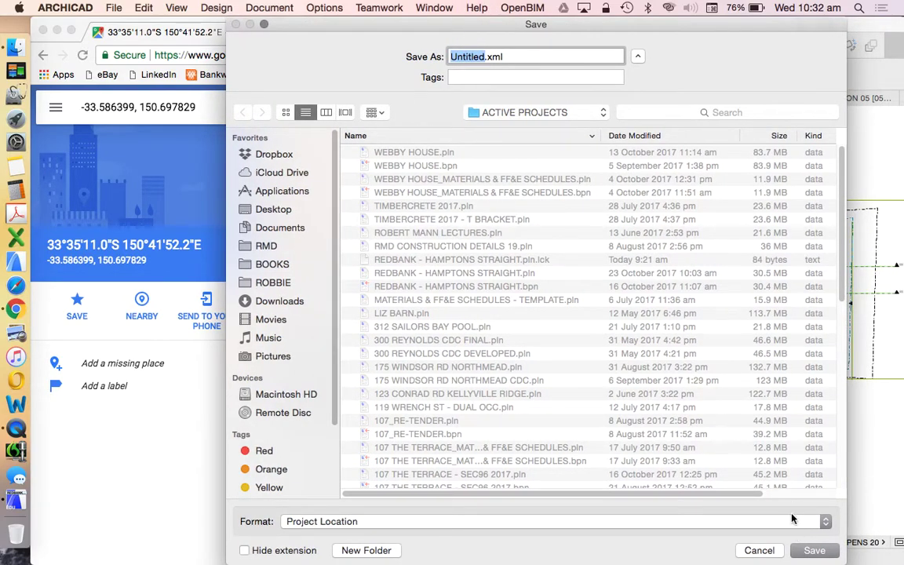
pyautogui.click(758, 551)
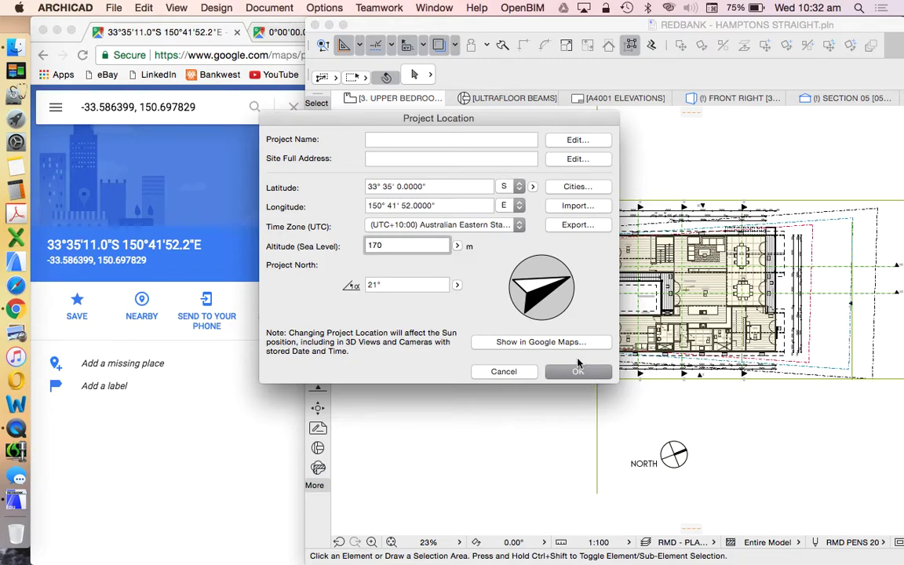
# - Inspect the project details and site full address forms from the project location settings, cancelling each one
pyautogui.click(582, 143)
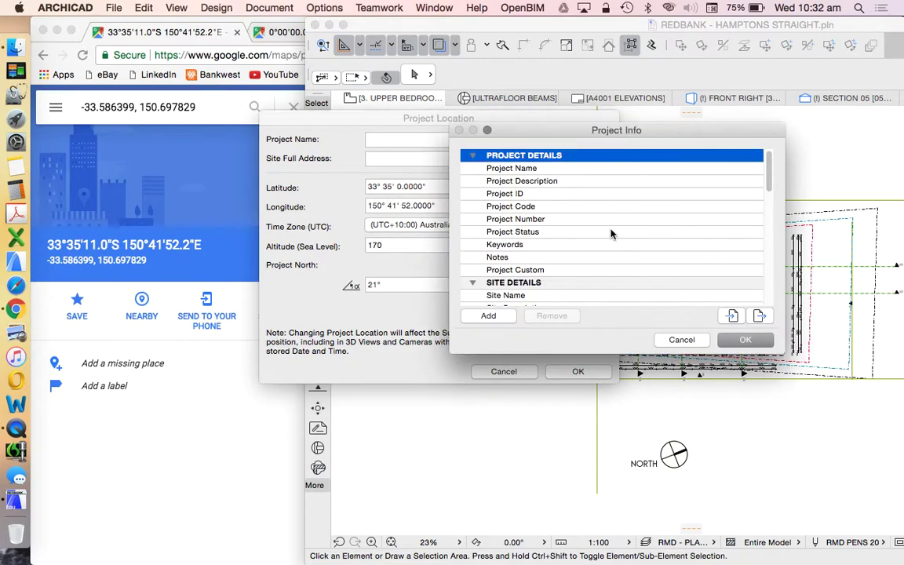
pyautogui.press('Escape')
pyautogui.click(582, 162)
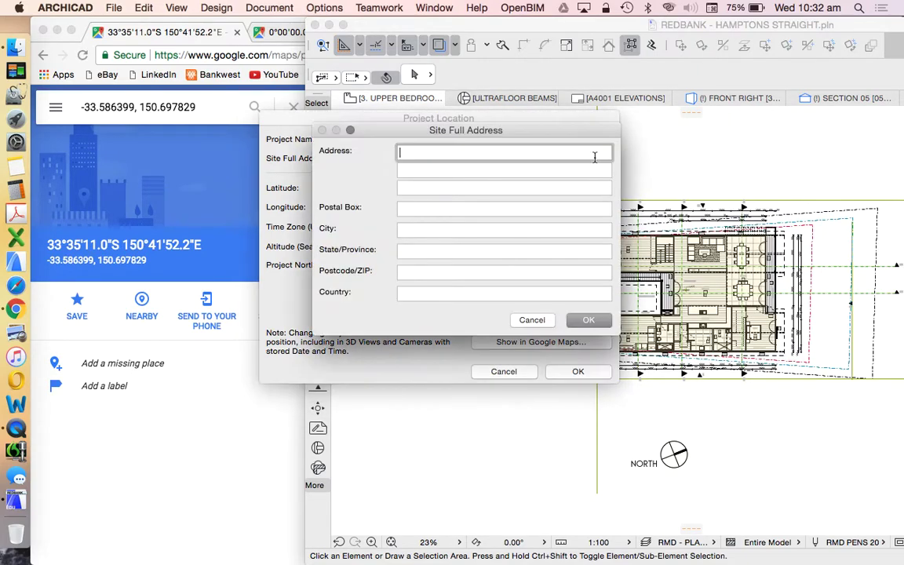
pyautogui.click(534, 320)
# - Accept the project location settings and move the floor plan window back over the browser
pyautogui.click(578, 370)
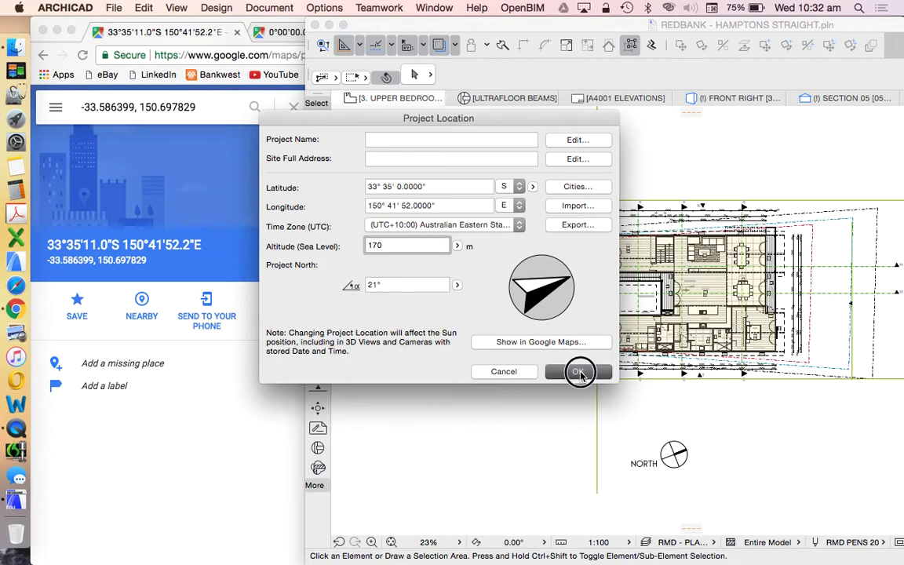
pyautogui.scroll(-5, 481, 343)
pyautogui.scroll(5, 480, 347)
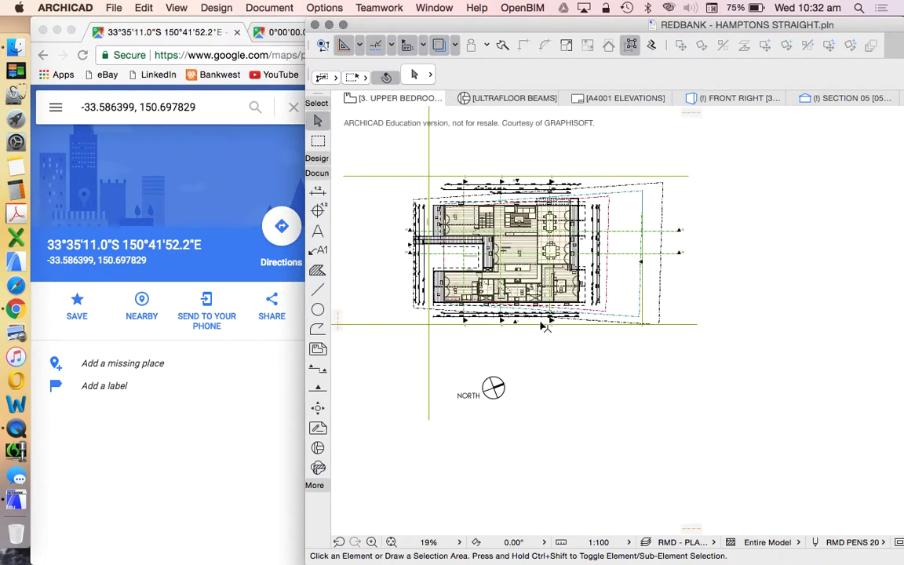
pyautogui.scroll(-2, 565, 325)
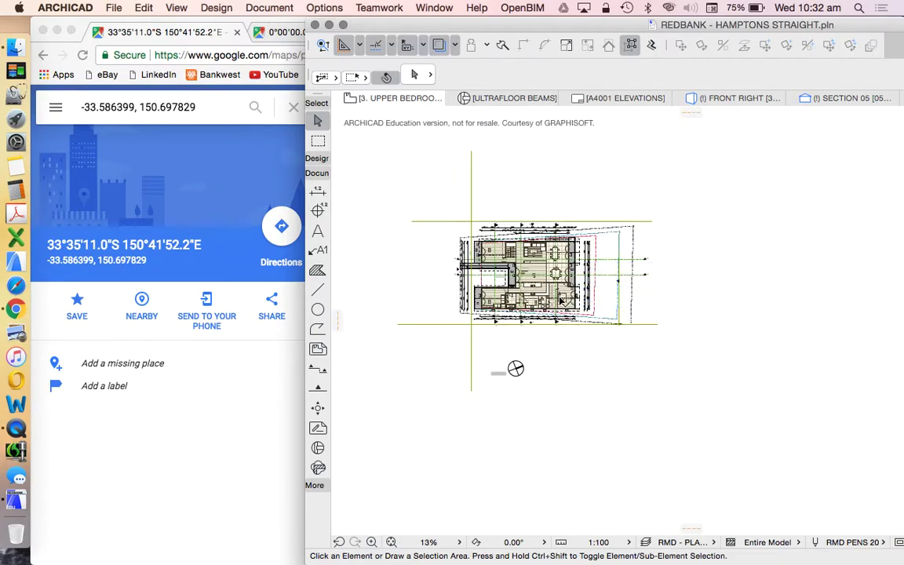
pyautogui.scroll(2, 518, 281)
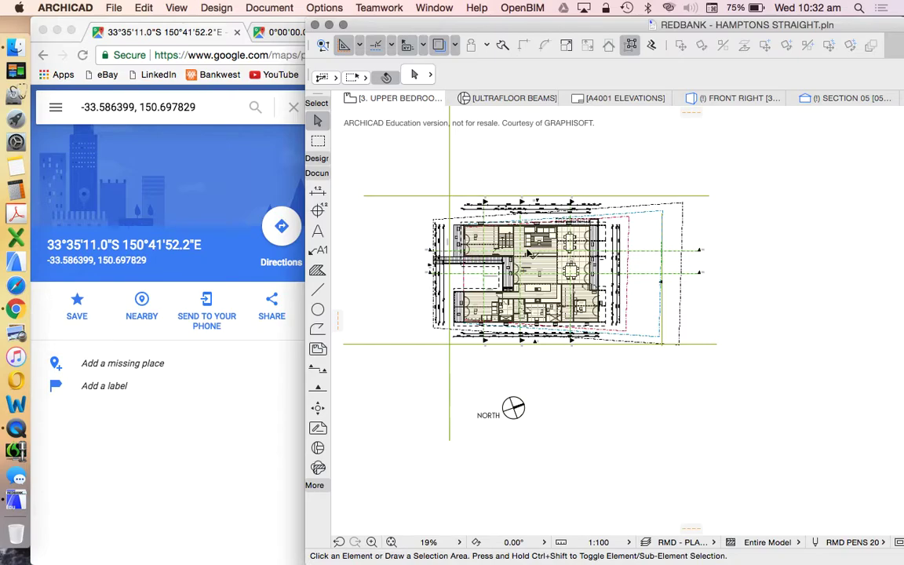
pyautogui.moveTo(477, 24); pyautogui.dragTo(228, 19)
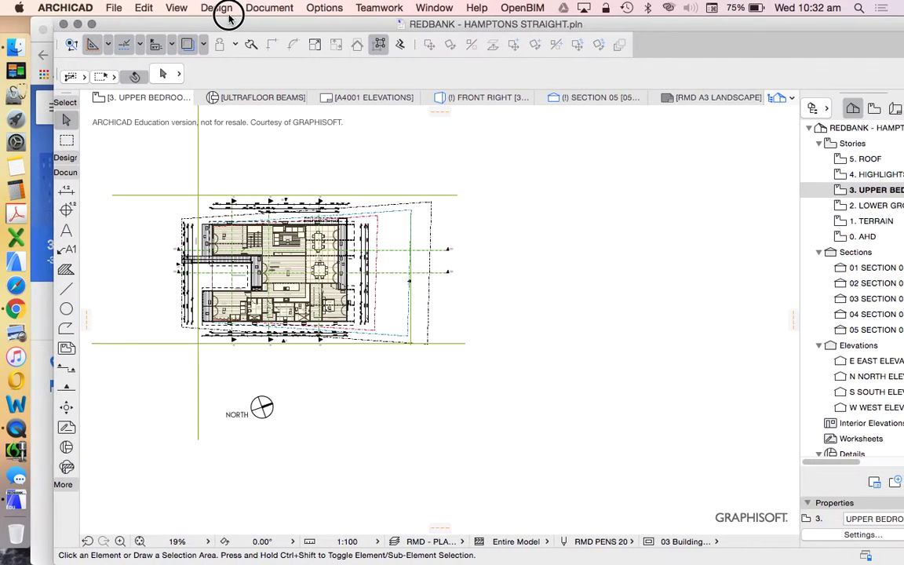